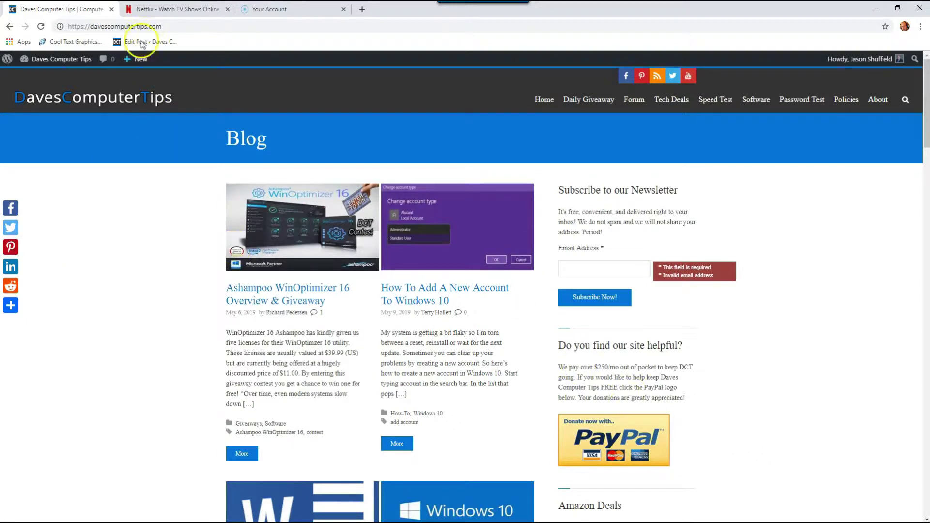
- Switch to the Netflix tab and sign in to the Netflix account
click(169, 15)
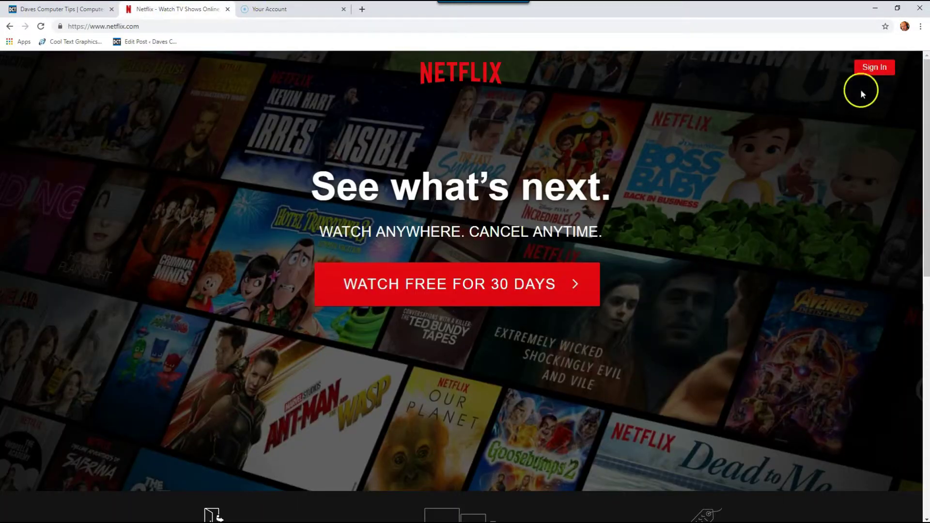
click(872, 66)
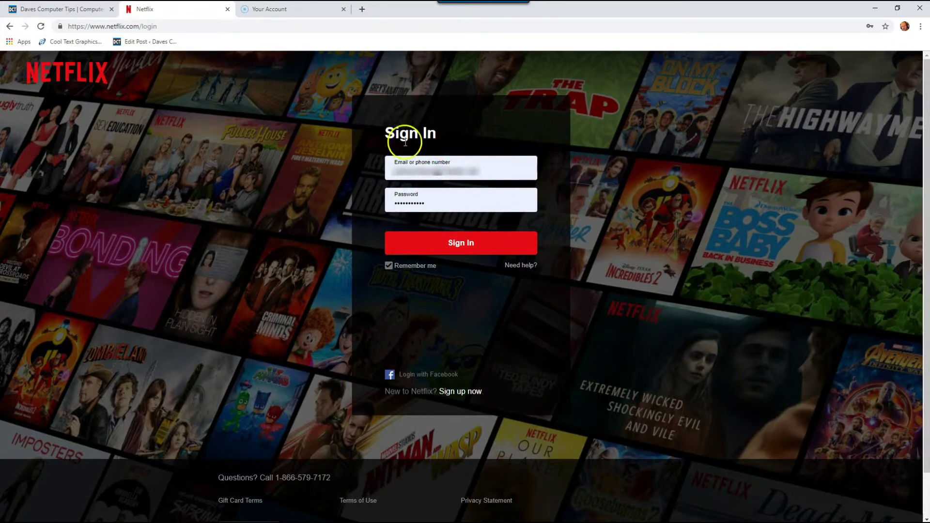
click(465, 244)
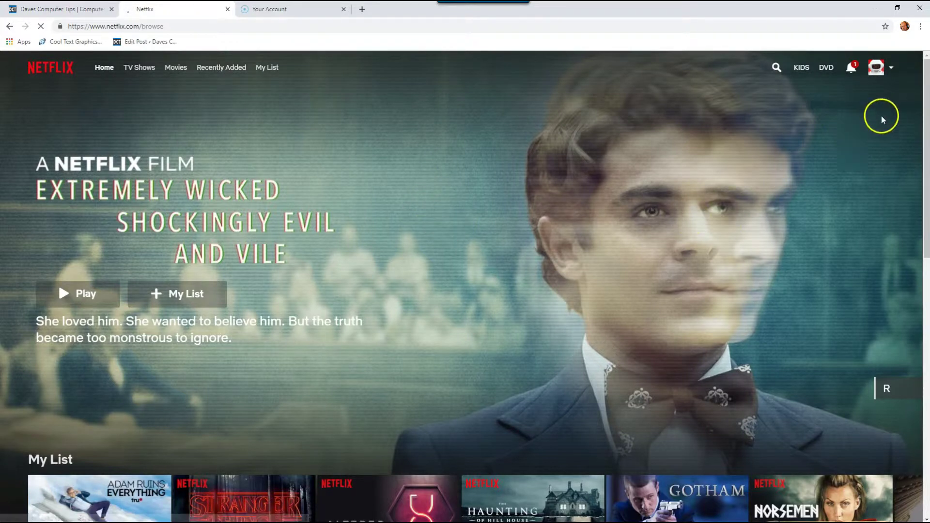
mouse_move(877, 67)
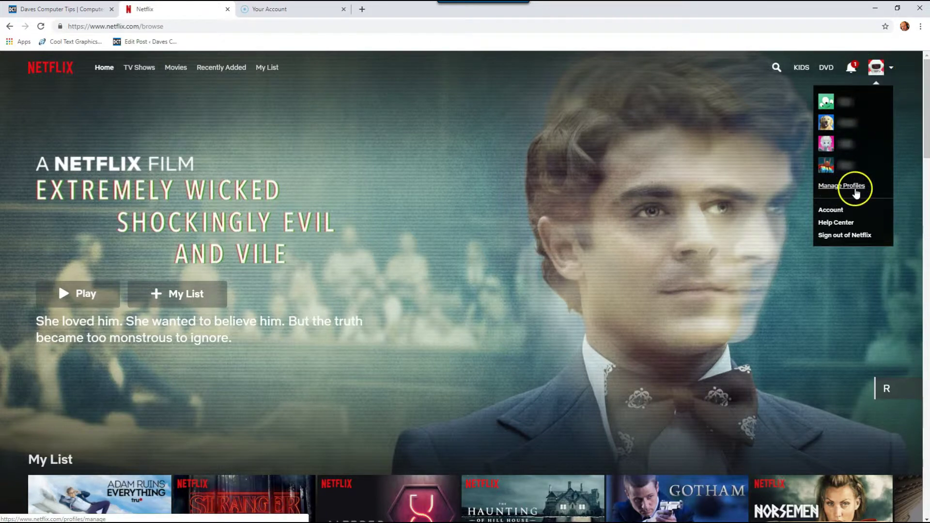
- Open Manage Profiles, leave for the Who's watching chooser, and return to Manage Profiles
click(842, 186)
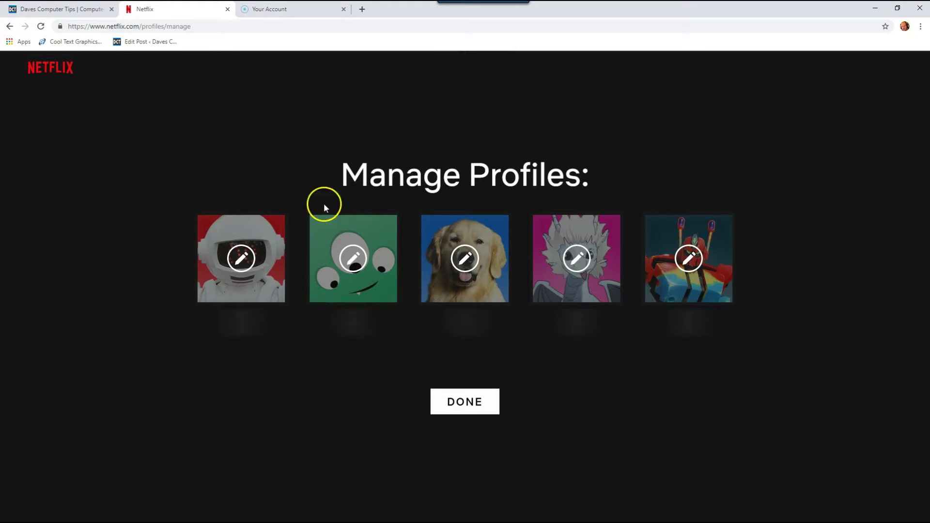
click(465, 396)
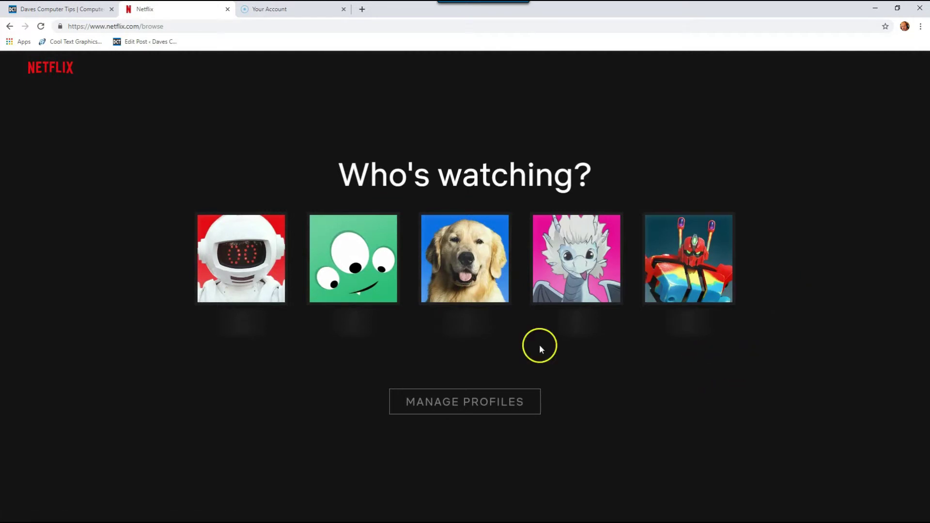
click(478, 408)
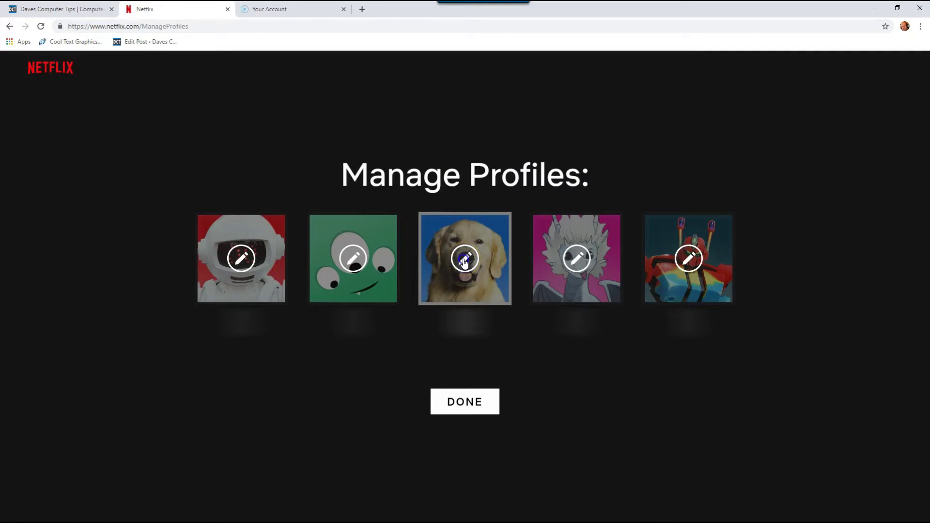
- Edit the dog profile and change its display language from English to Español
click(465, 260)
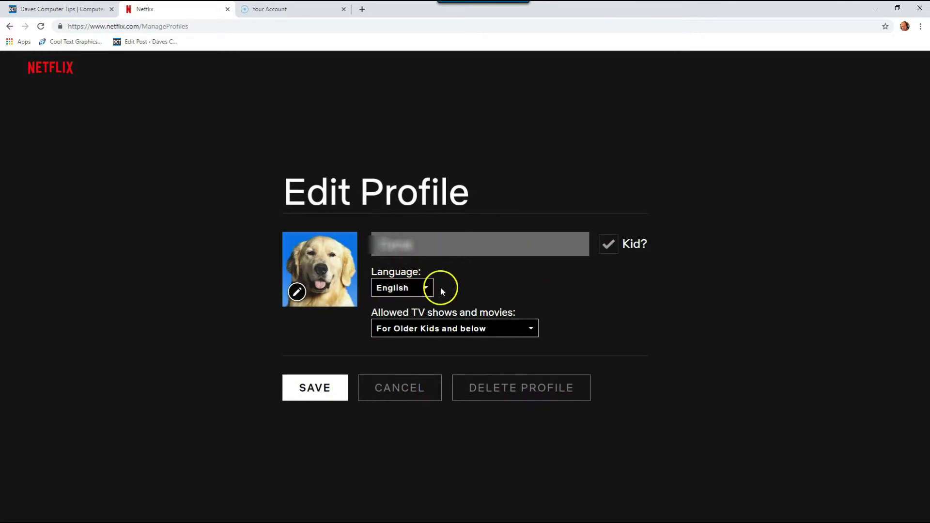
click(426, 292)
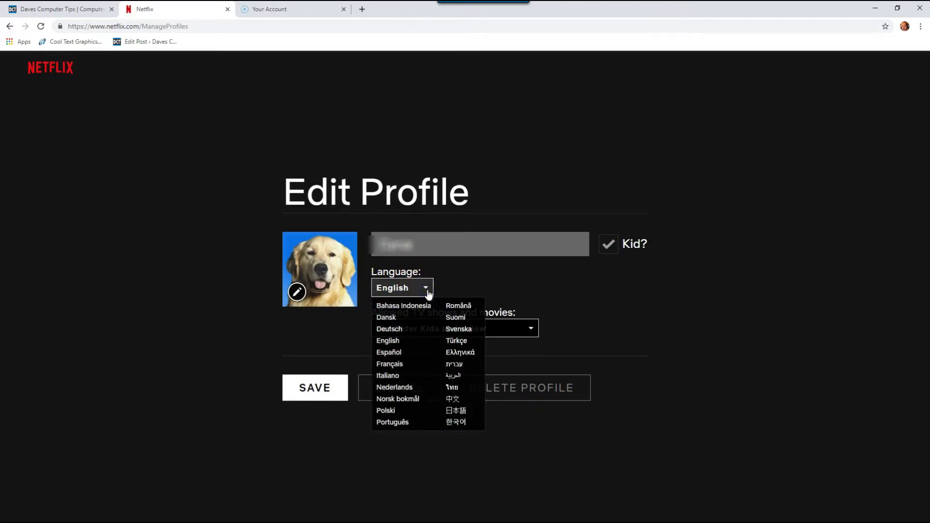
click(390, 357)
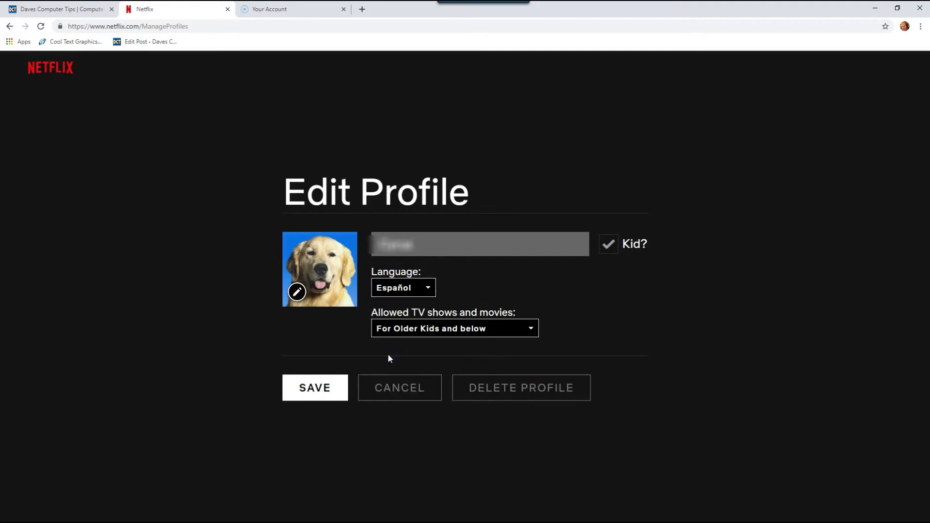
click(438, 291)
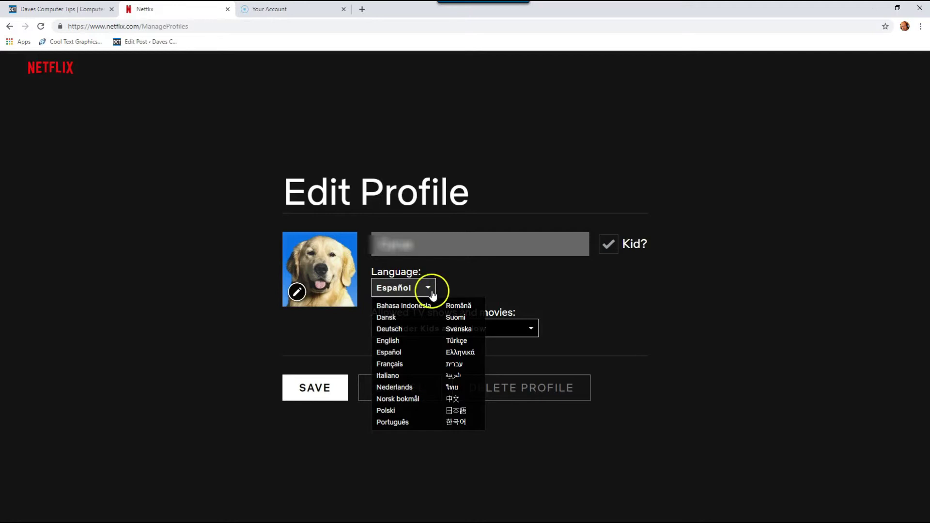
click(407, 354)
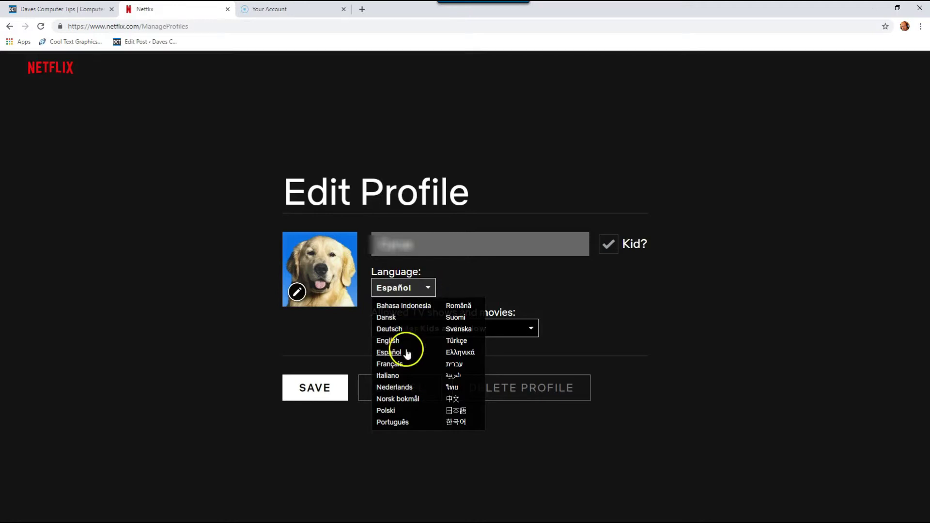
click(460, 279)
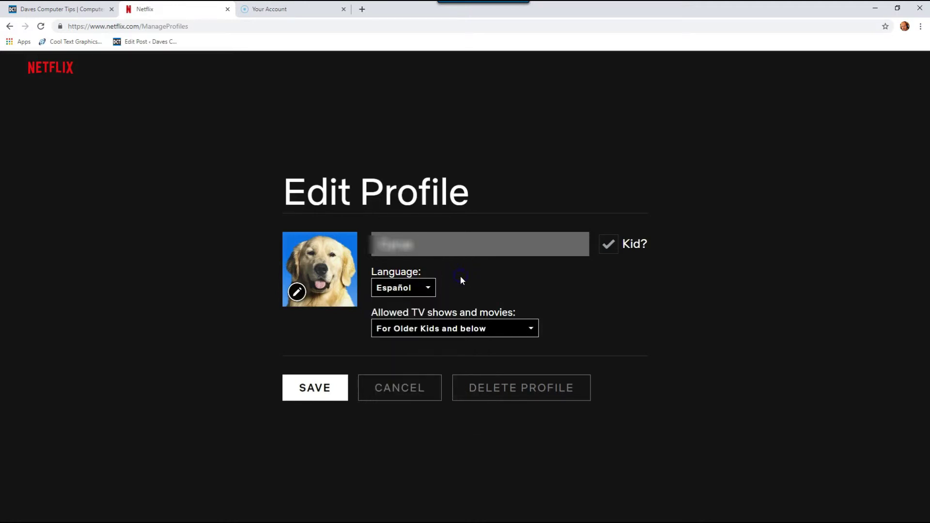
- Save the dog profile's Español language setting and finish managing profiles
click(295, 401)
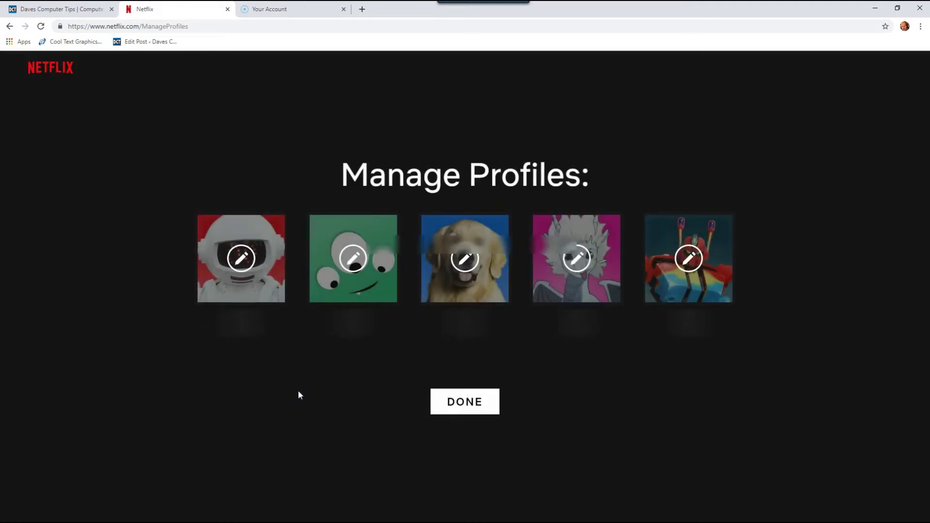
click(279, 380)
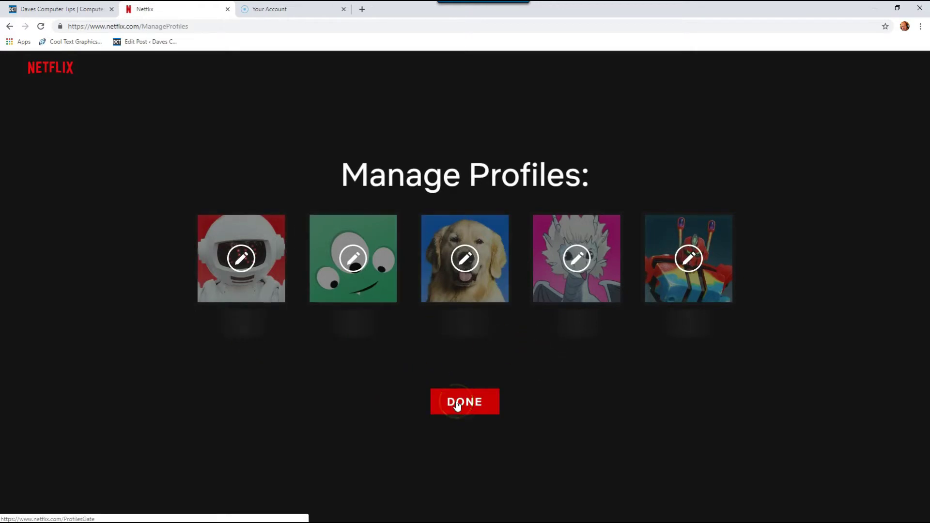
click(491, 401)
click(470, 401)
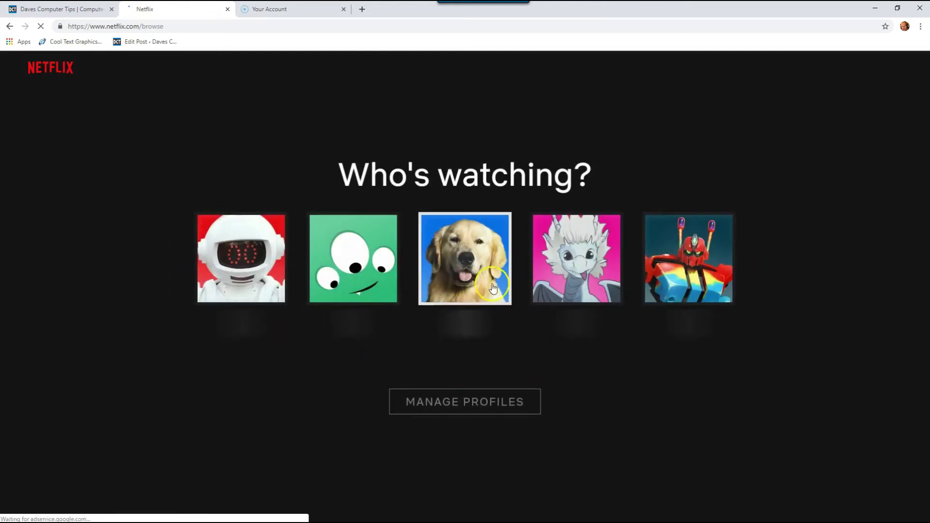
- Open the dog profile from the chooser to check its interface is in Spanish
click(486, 292)
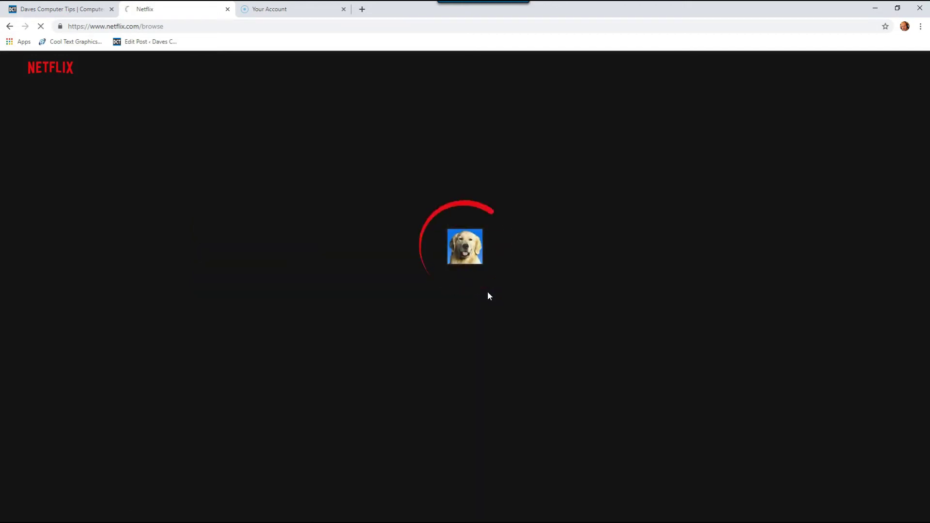